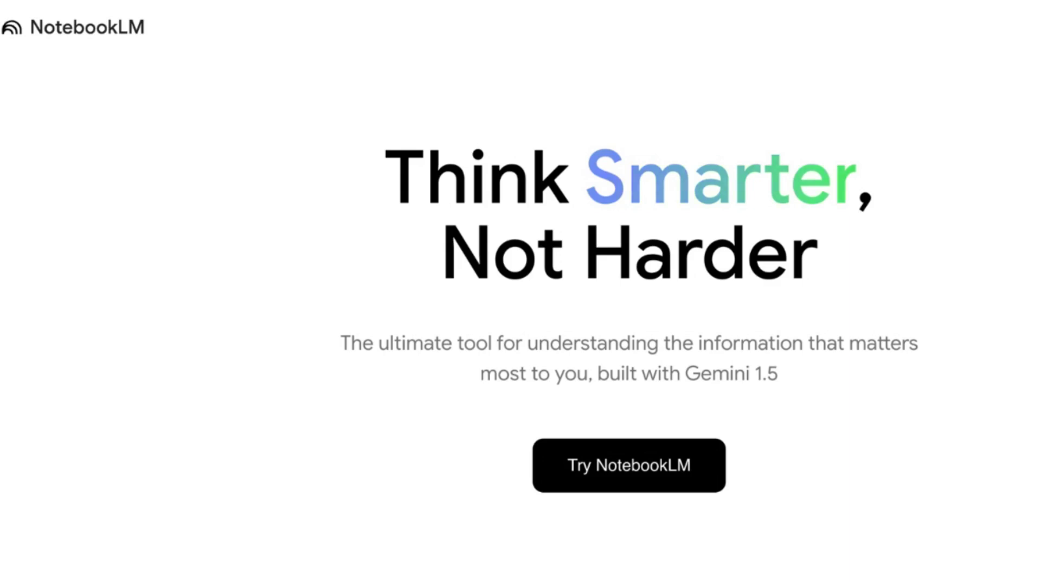
Read the NotebookLM landing page, highlighting the subtitle and the Audio Overview Deep Dive text.
drag(148, 38, 18, 18)
click(197, 69)
drag(343, 342, 920, 346)
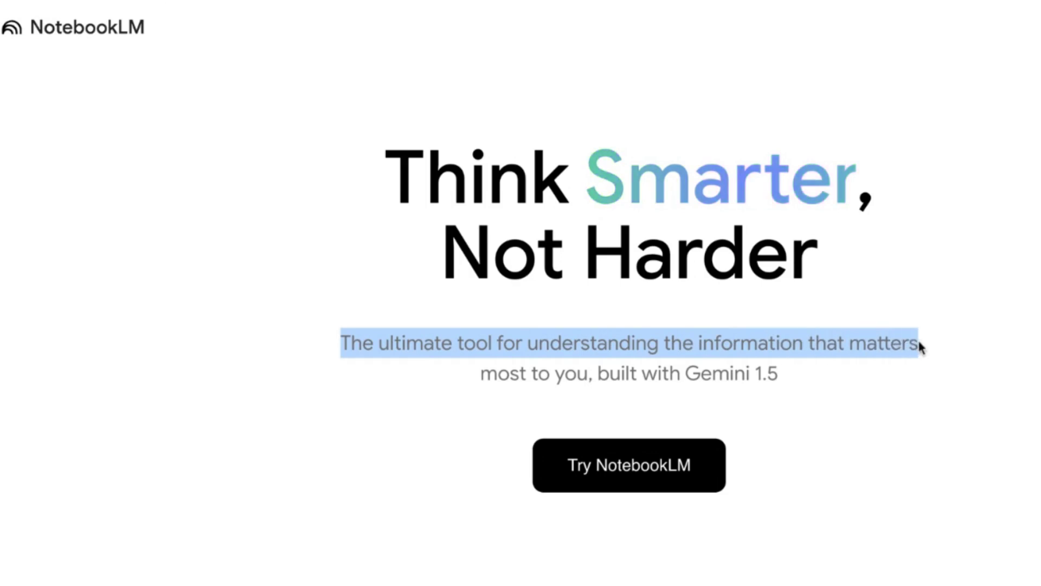
scroll(918, 380, down, 5)
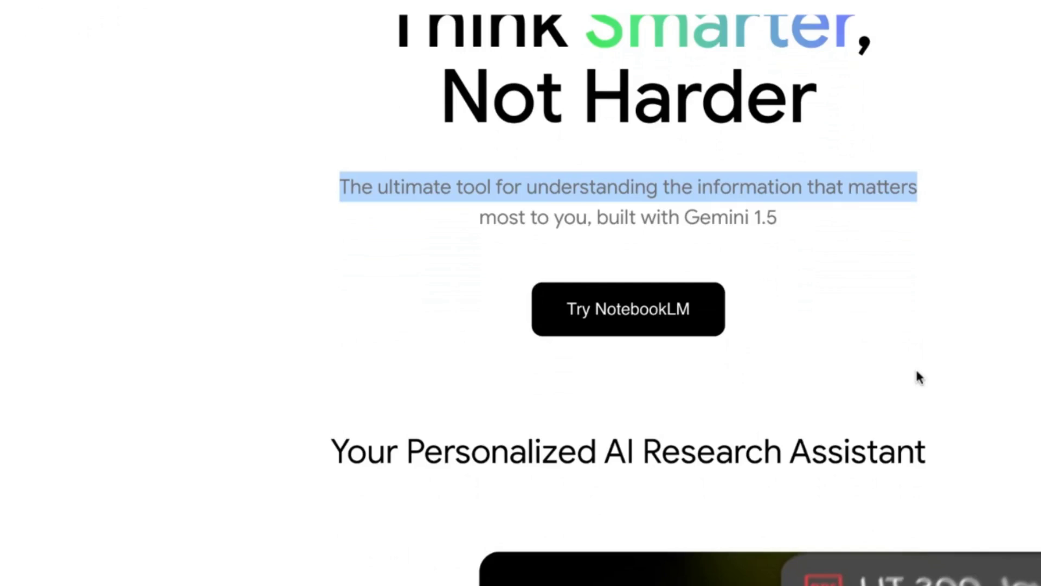
scroll(916, 372, down, 1)
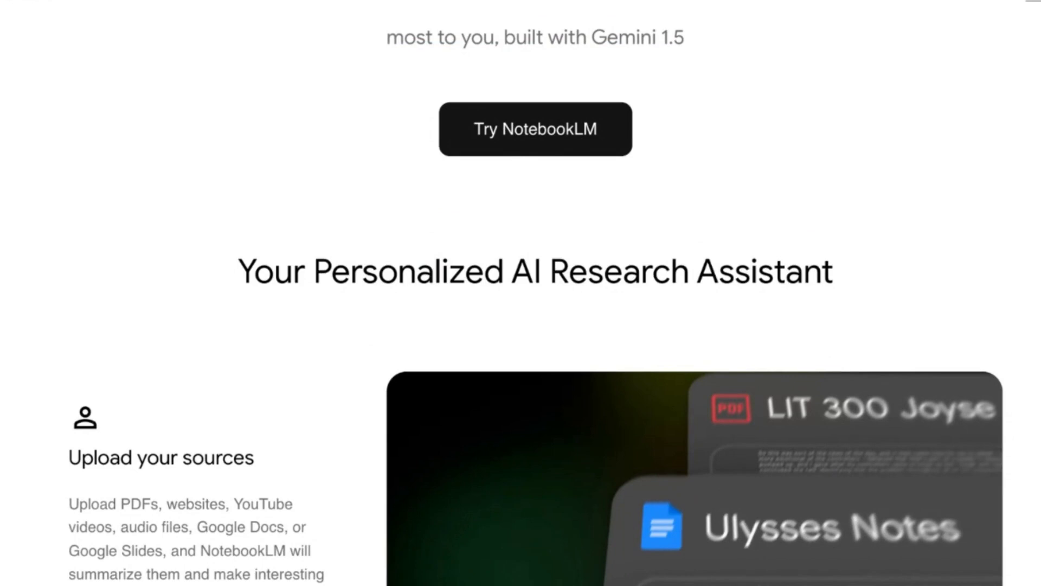
scroll(521, 303, down, 5)
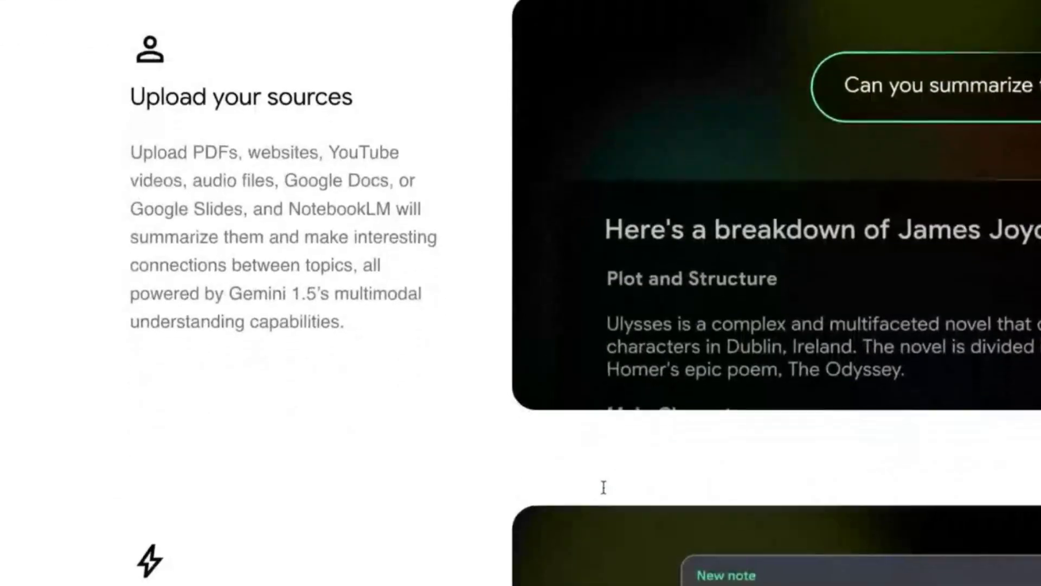
scroll(604, 487, down, 7)
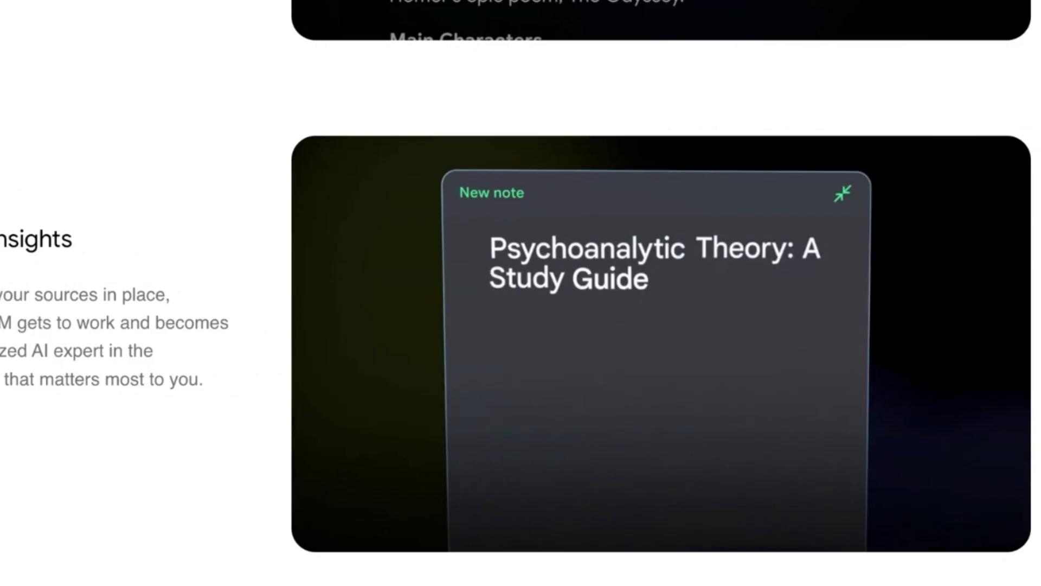
scroll(521, 293, down, 8)
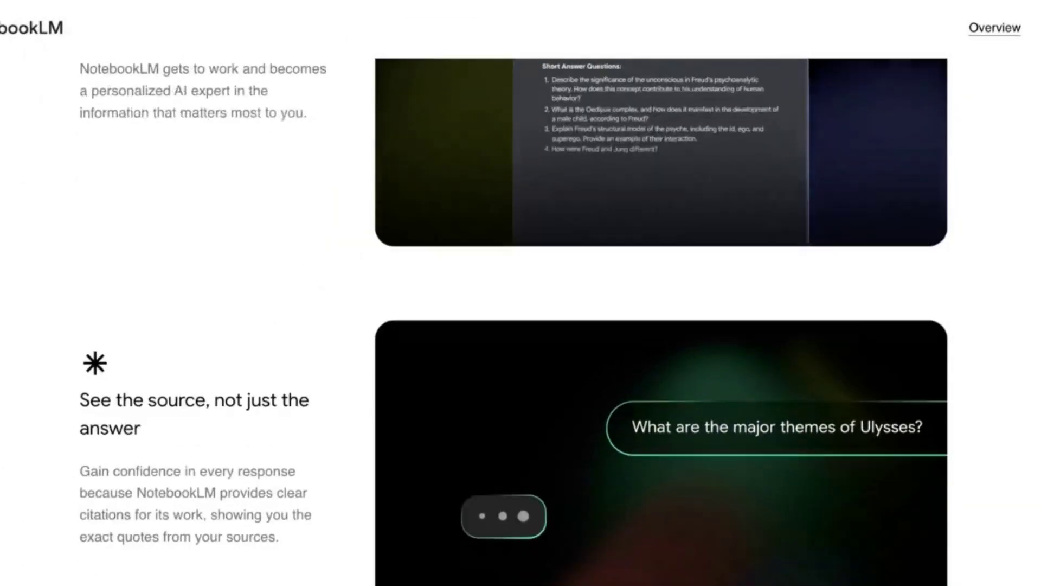
scroll(122, 509, down, 8)
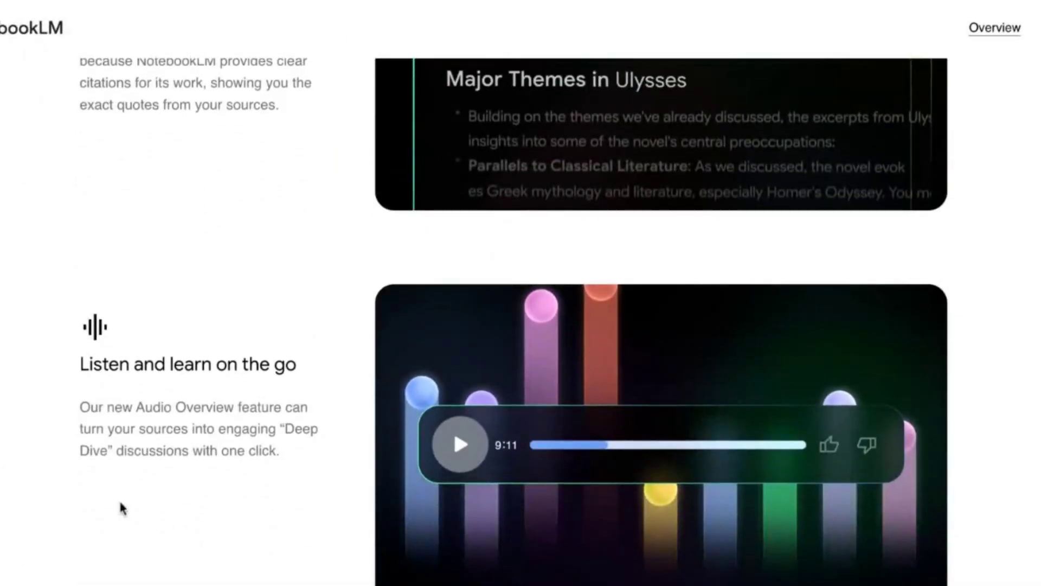
drag(141, 411, 236, 410)
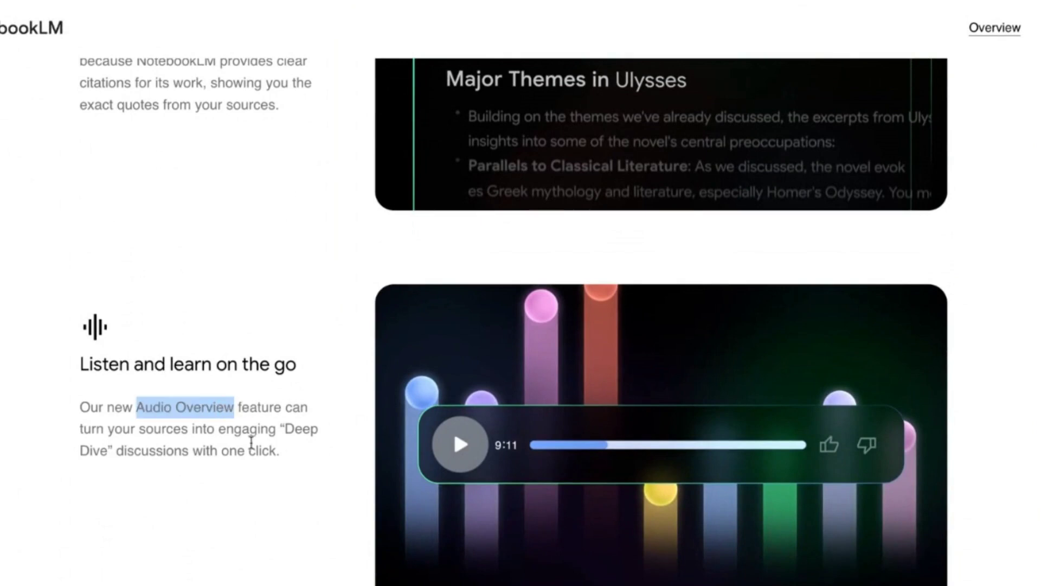
drag(278, 428, 273, 447)
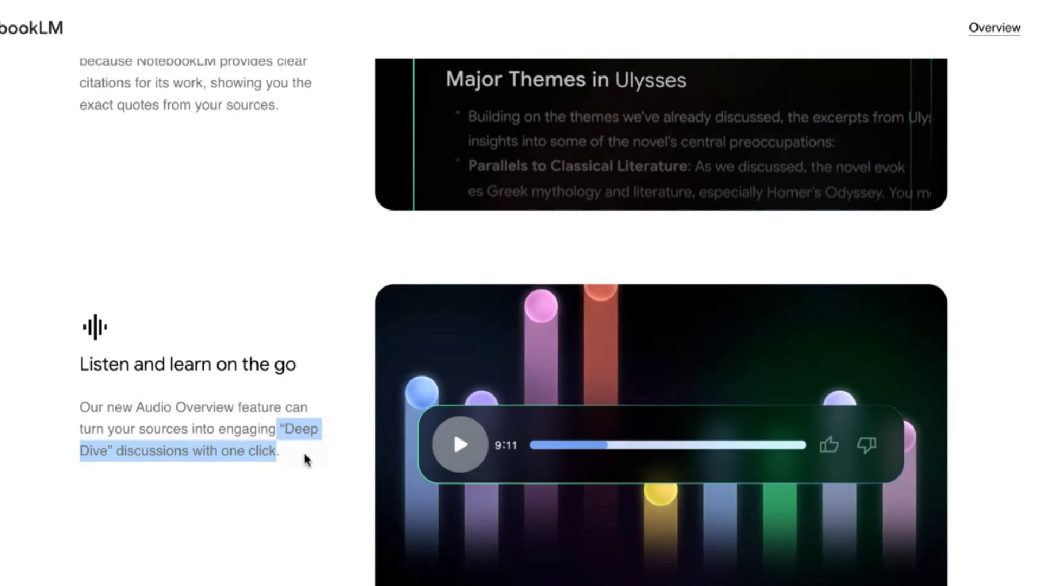
Highlight the See the source section and the privacy statement about not training on personal data.
scroll(304, 454, down, 2)
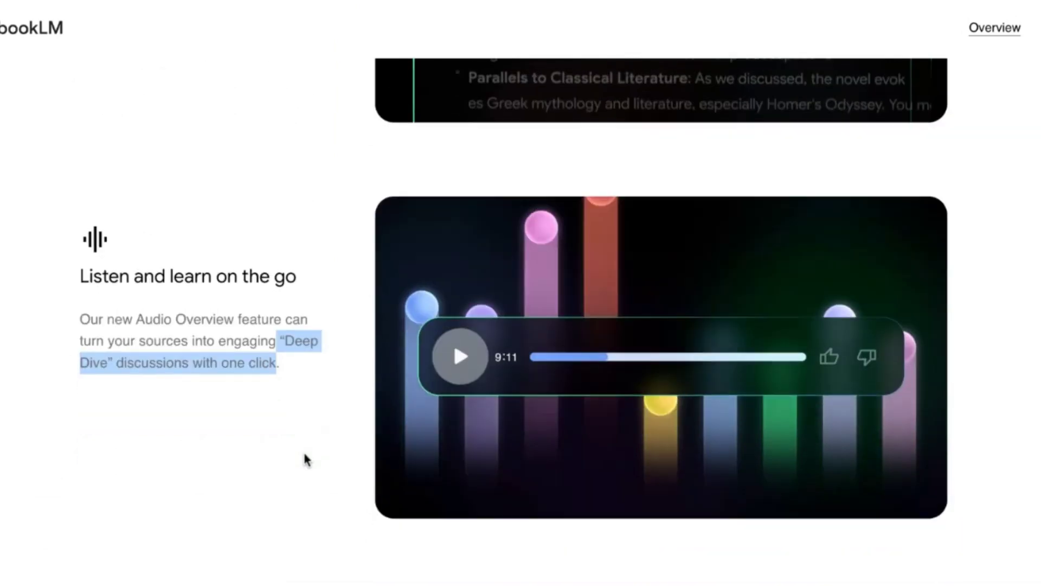
scroll(306, 460, up, 1)
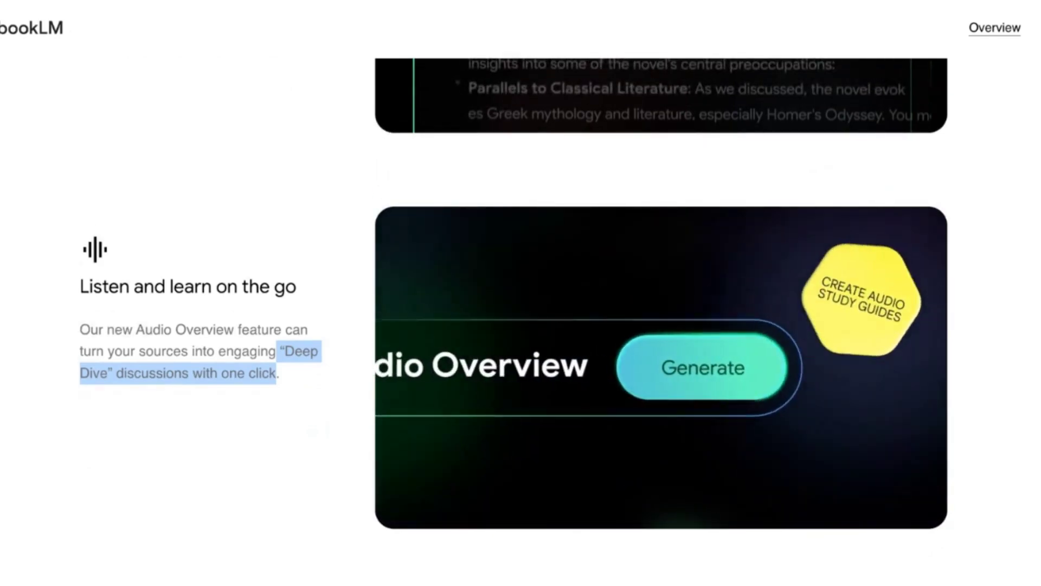
scroll(87, 119, up, 4)
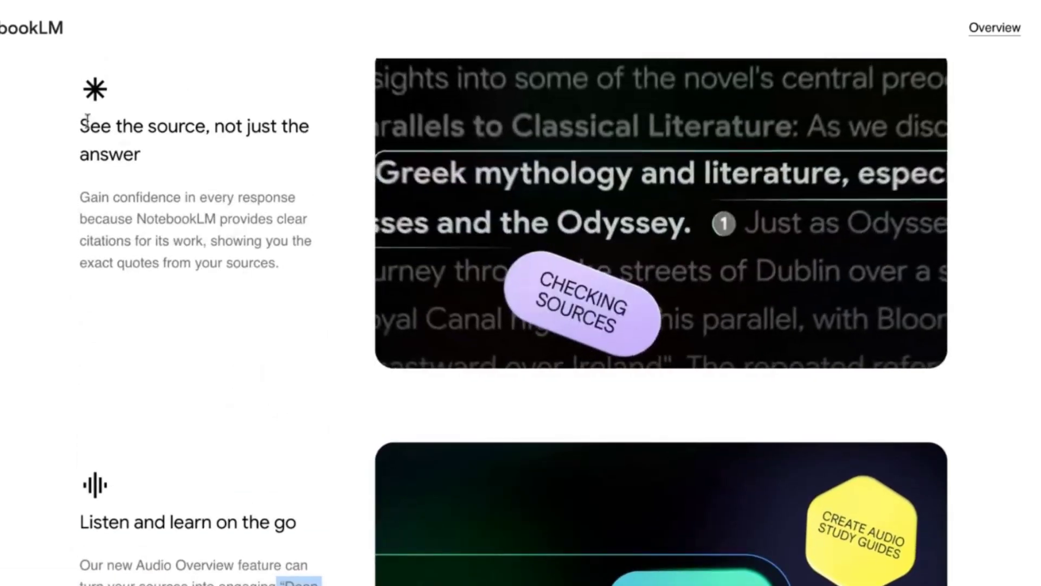
drag(77, 128, 279, 264)
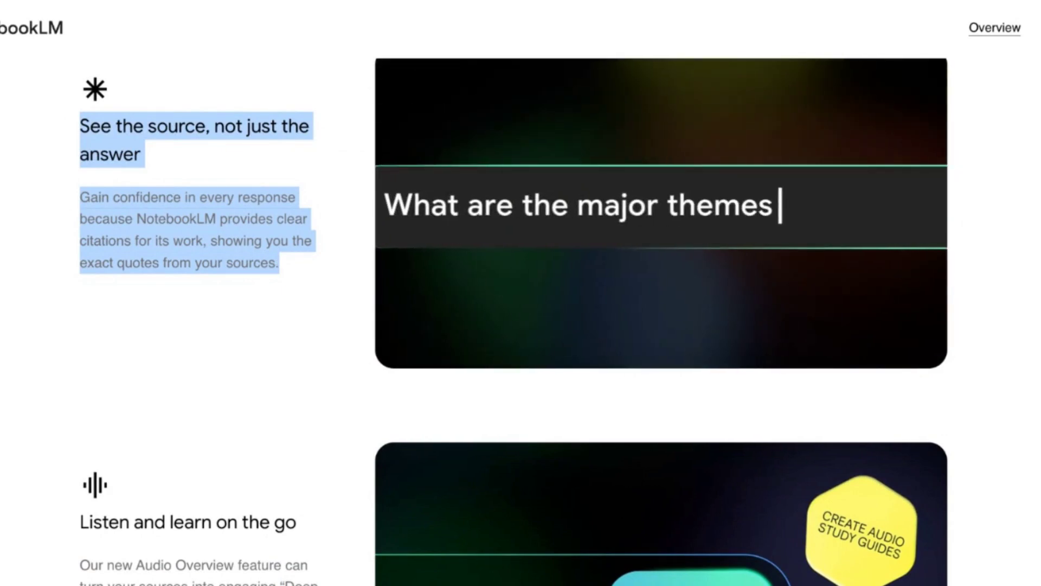
drag(153, 150, 889, 155)
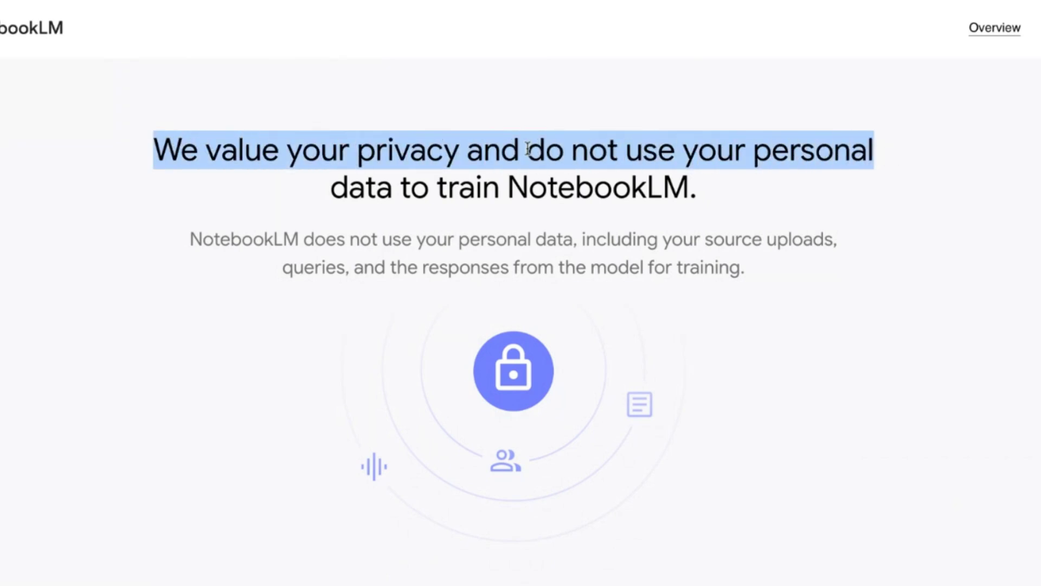
drag(529, 149, 718, 197)
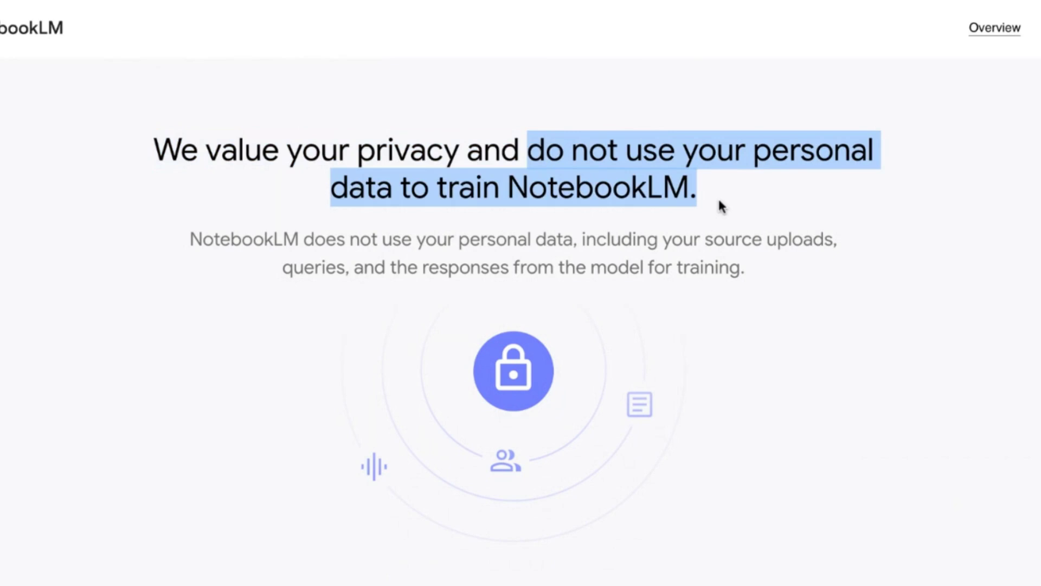
click(587, 240)
drag(579, 239, 844, 266)
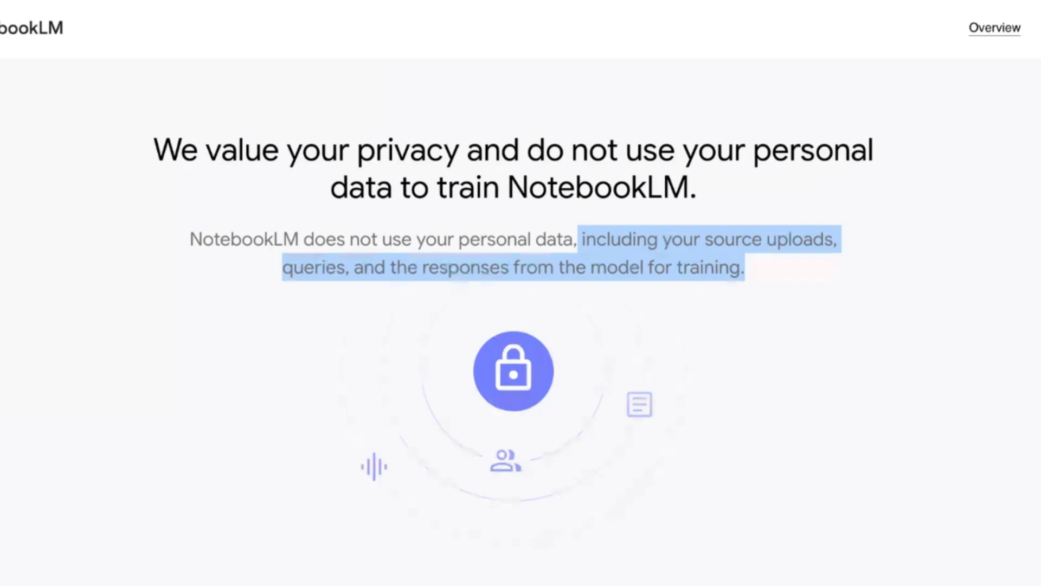
Enter NotebookLM from the landing page and create a new empty notebook.
scroll(341, 145, down, 15)
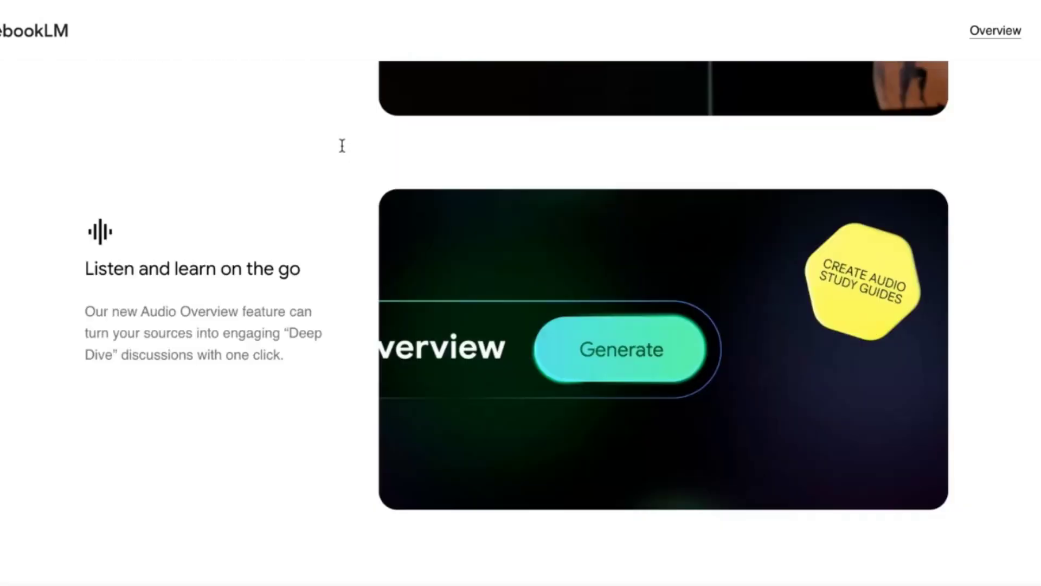
scroll(341, 146, up, 3)
scroll(342, 145, up, 15)
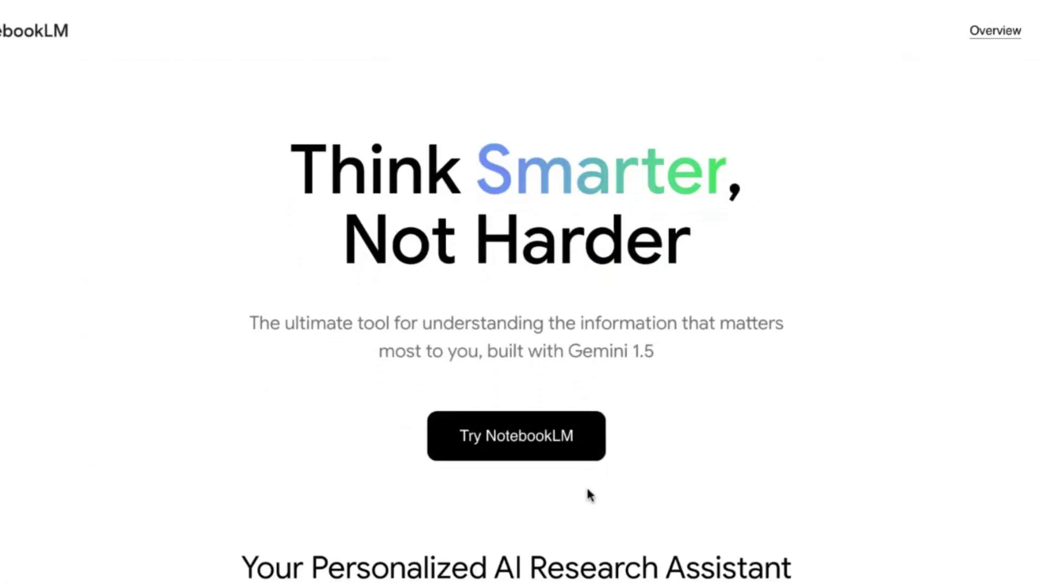
click(540, 444)
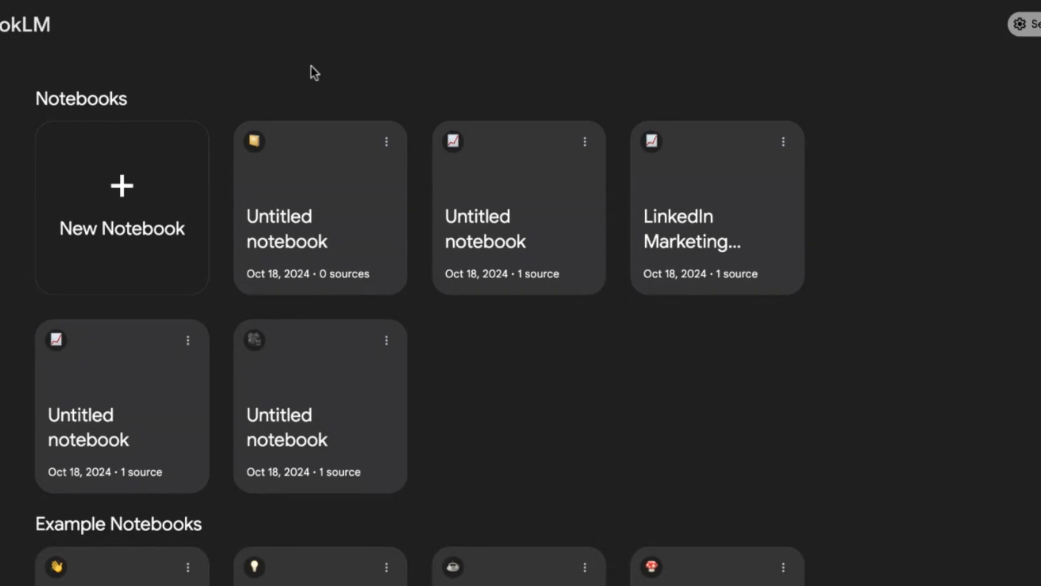
click(93, 196)
Load the YouTube video's auto-generated English transcript in the Transcript & Summary extension panel.
drag(121, 88, 320, 79)
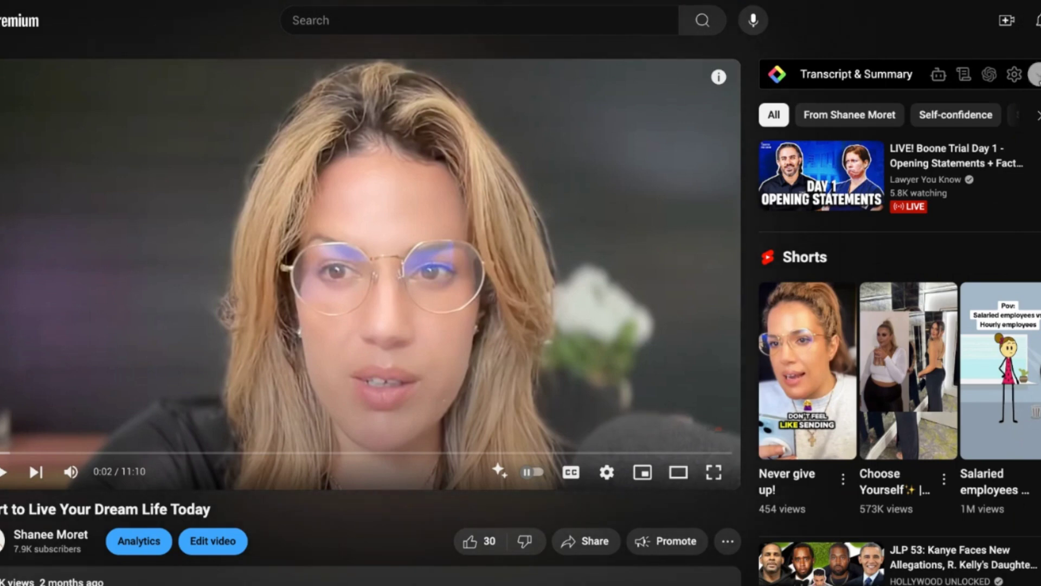
click(1036, 74)
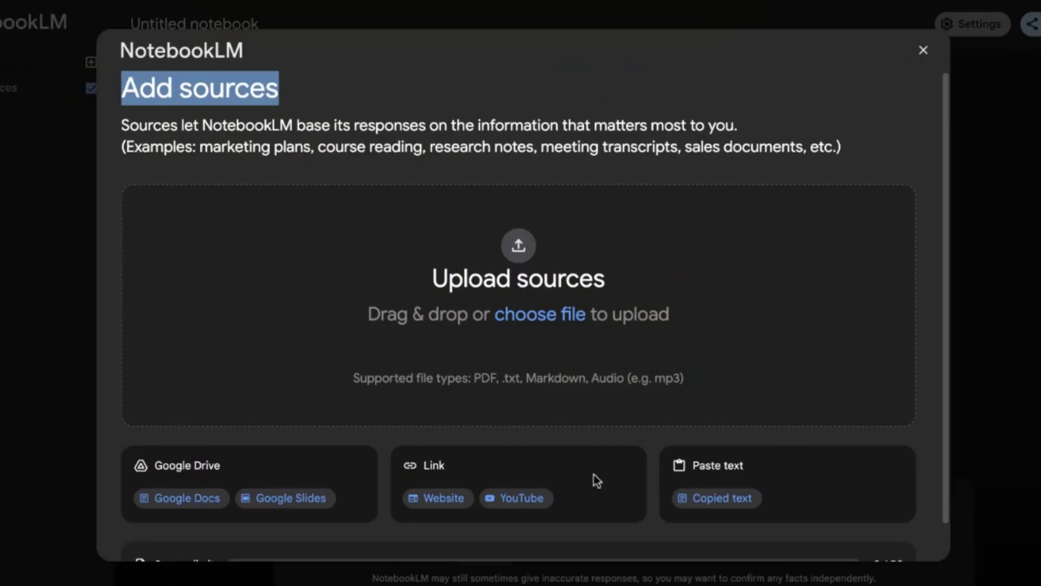
Paste the copied YouTube transcript as a Copied text source and insert it into the notebook.
click(561, 159)
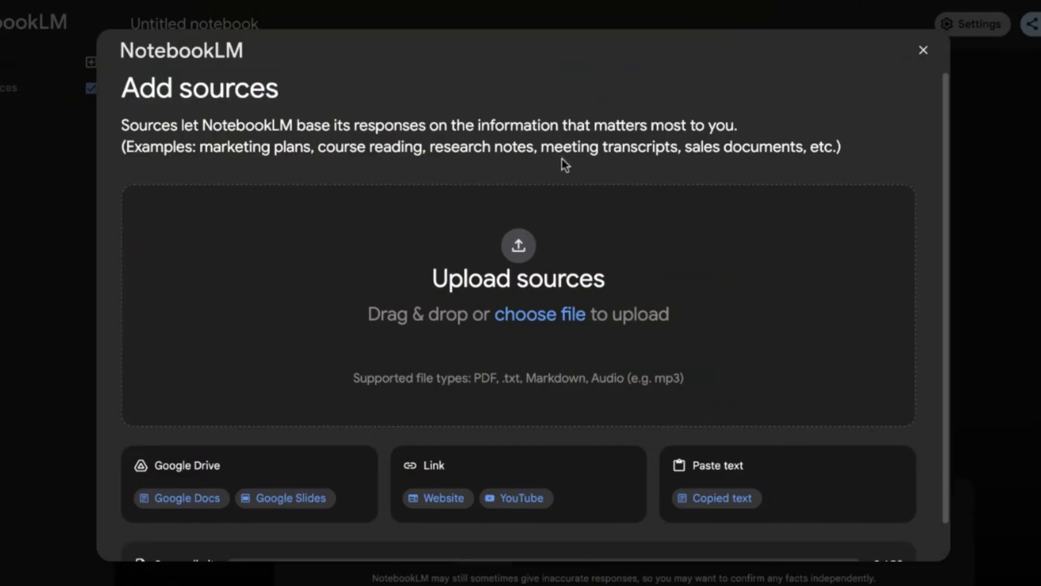
click(731, 505)
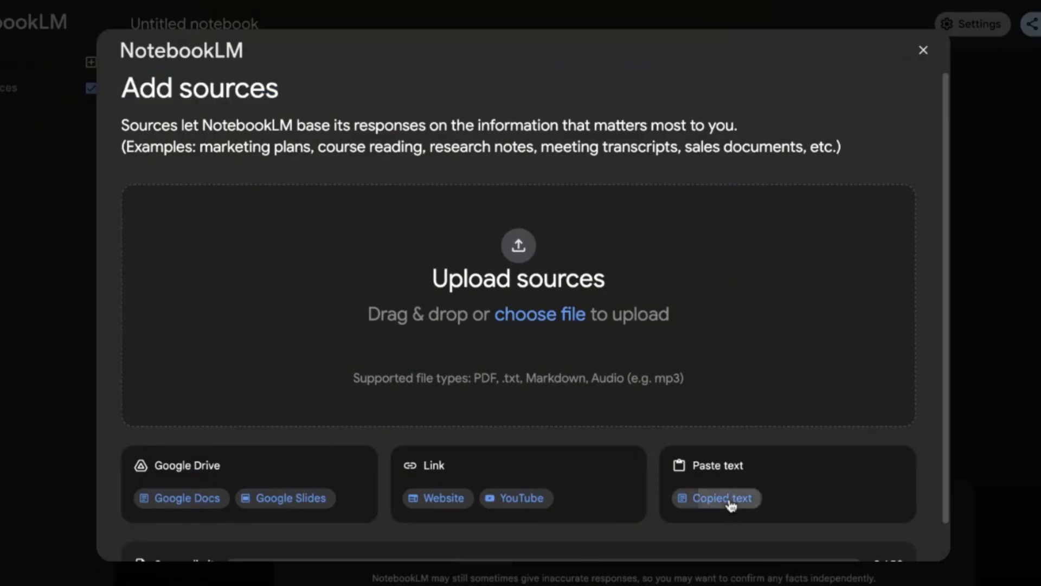
click(557, 345)
key(ctrl+v)
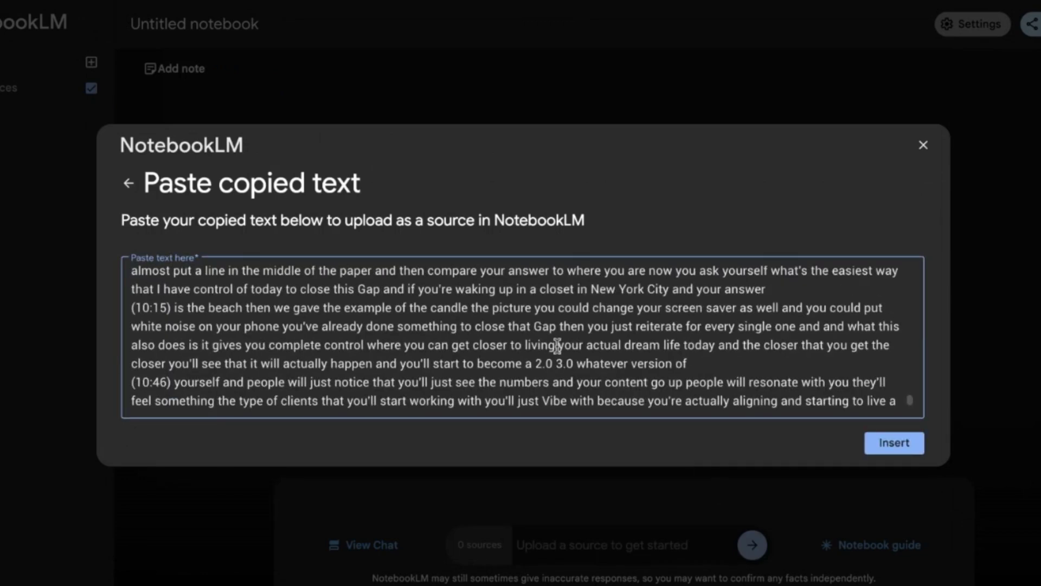
scroll(794, 389, down, 1)
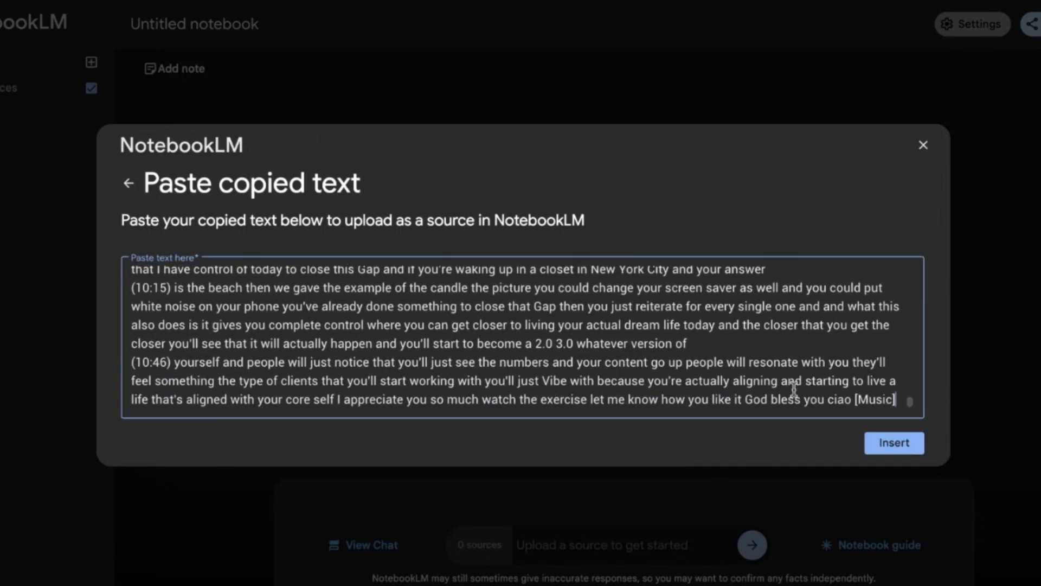
click(900, 449)
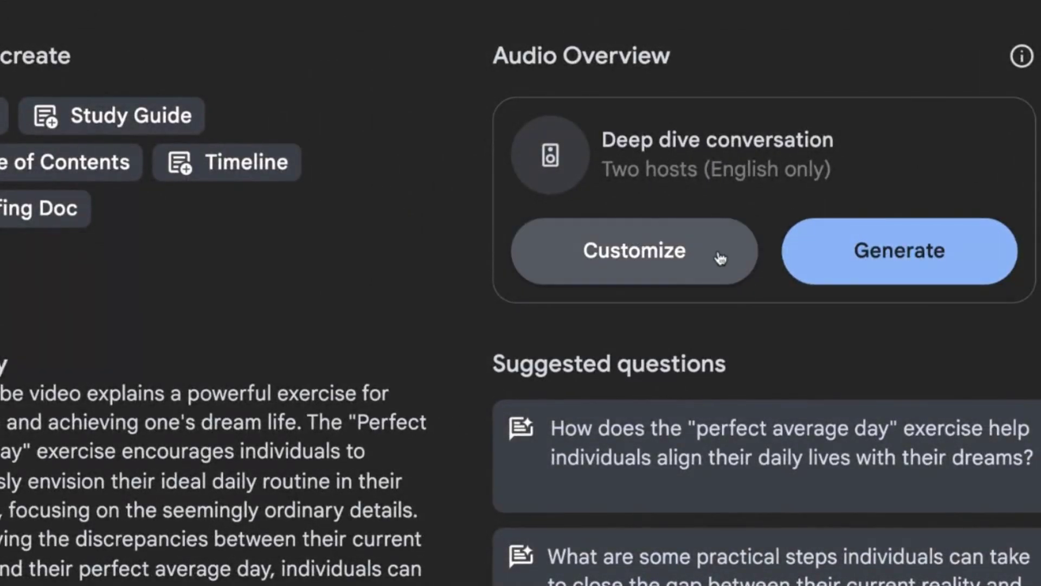
Open Customize under Audio Overview to show the Configure Audio Overview dialog.
click(617, 246)
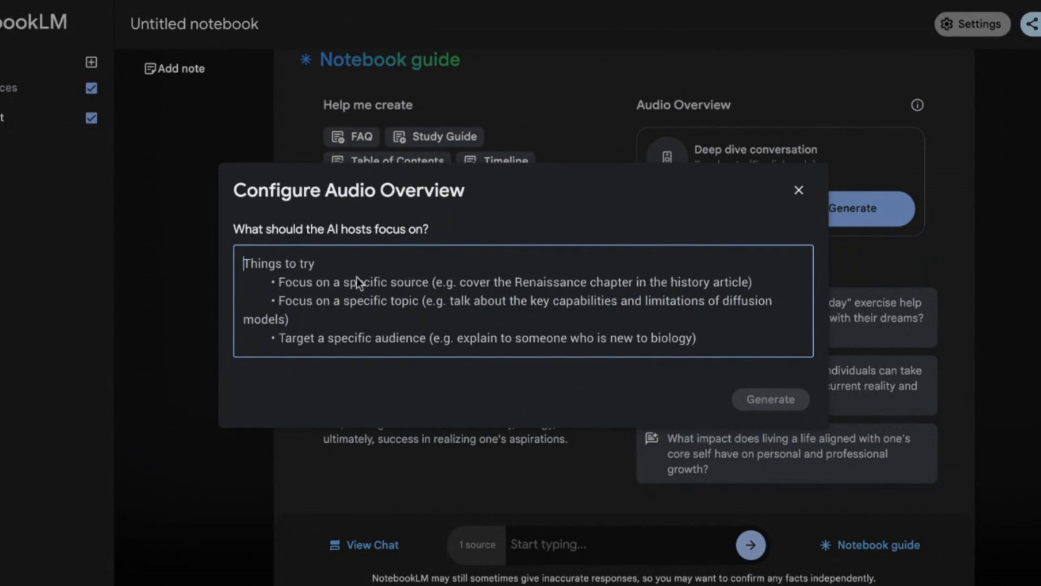
Enter focus instructions for 2025 10X-vision business owners, pointing listeners to YouGrow.Club personal-brand trainings.
text(Target business owners who want to create a 10X vision for themself in 2025 and who believe in the power of progress and constant growth and personal development  Lead)
text(the lis)
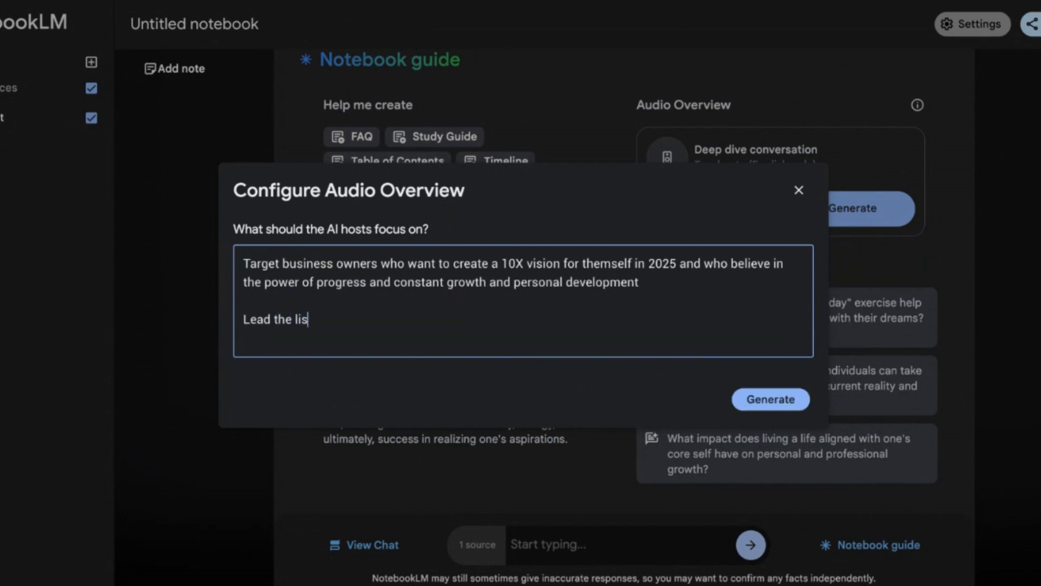
text(teners to YouG)
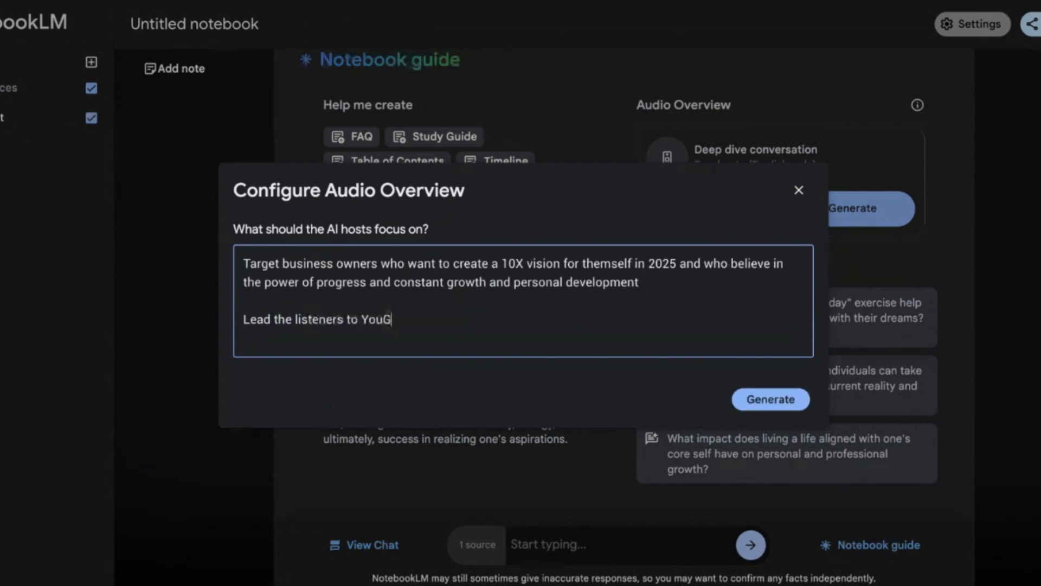
text(row.Club for free traini)
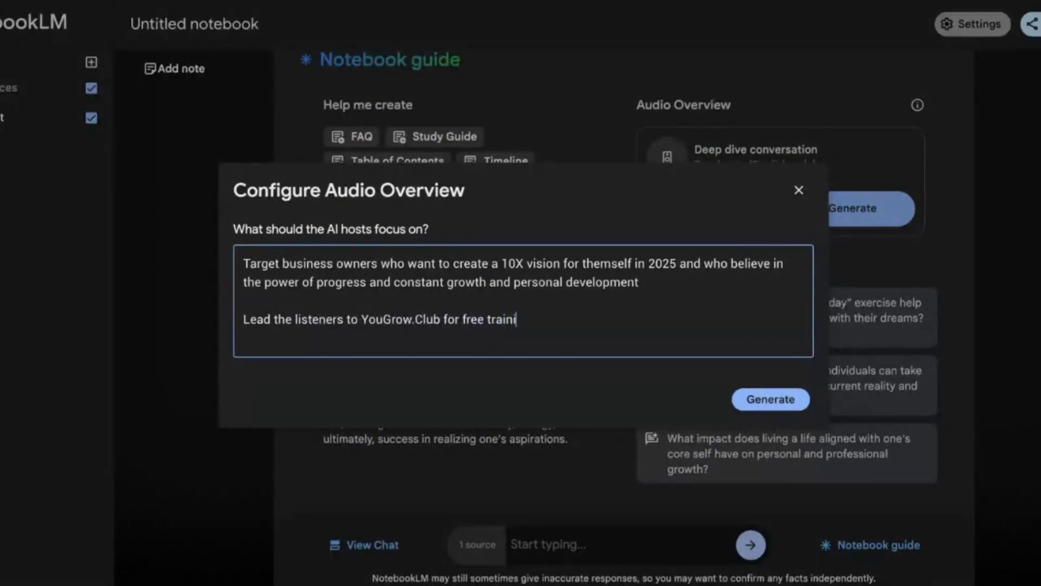
text(ngs on how to grow their)
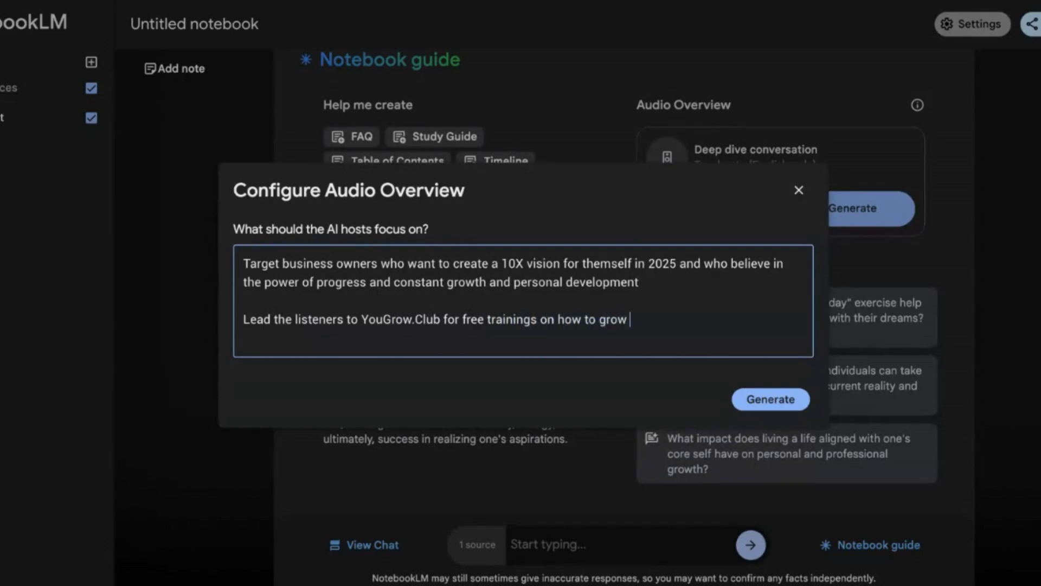
key(BackSpace)
text(ir personal brands)
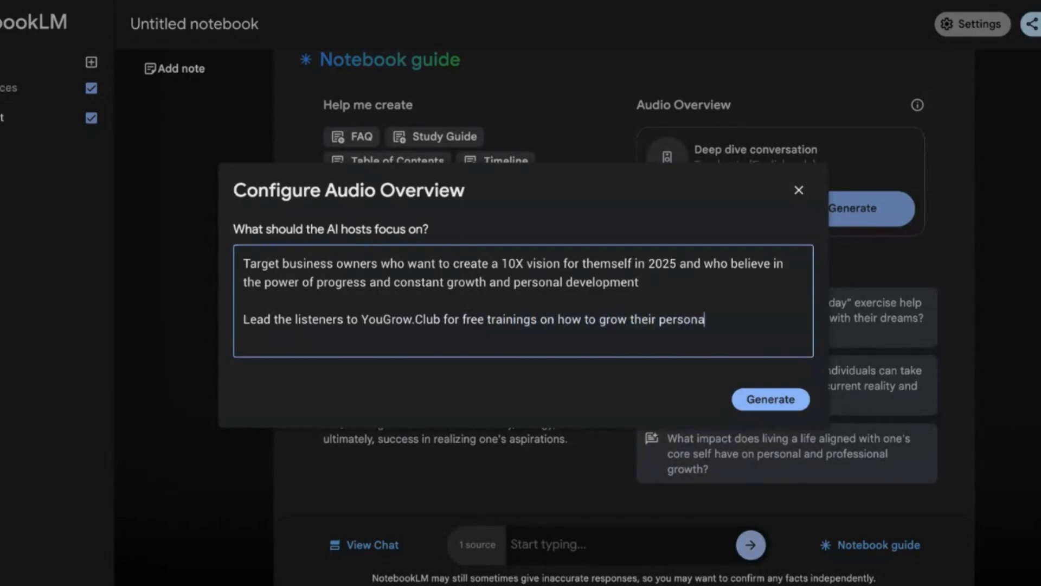
text(m )
text(Shane)
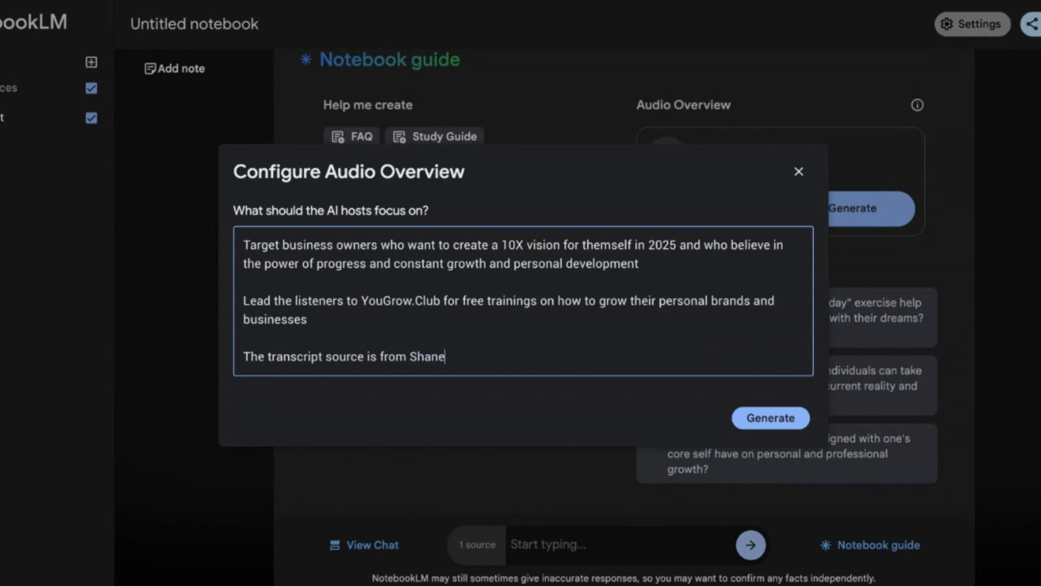
text(e Moret who has almost 1 )
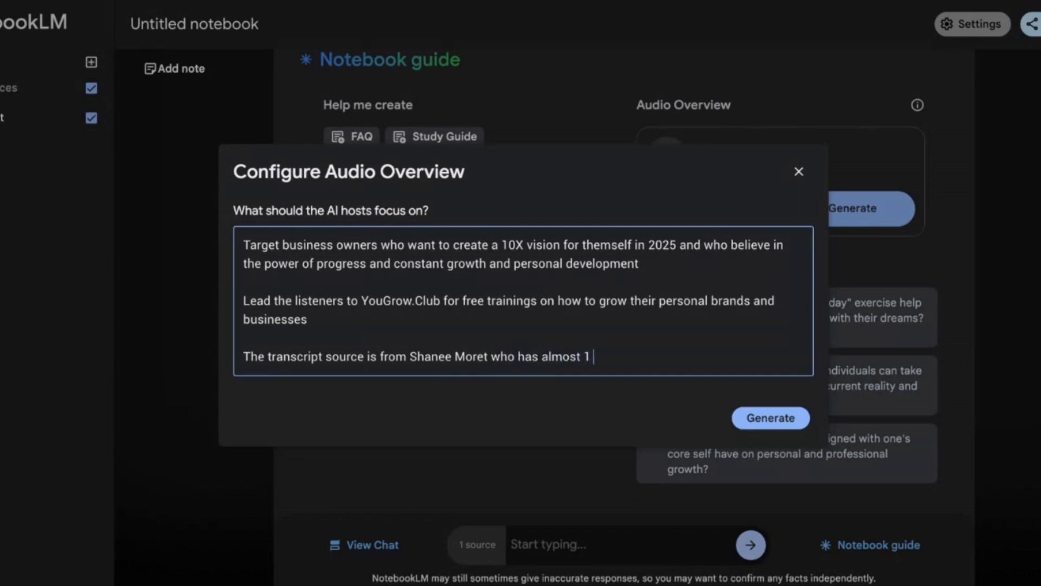
text(million follower)
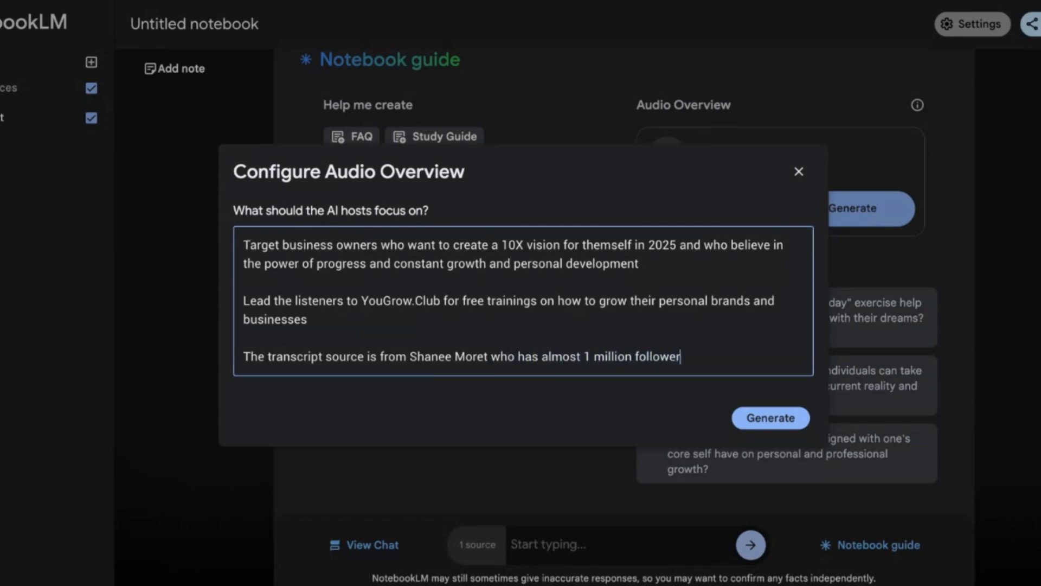
text(s on LInkedIn.)
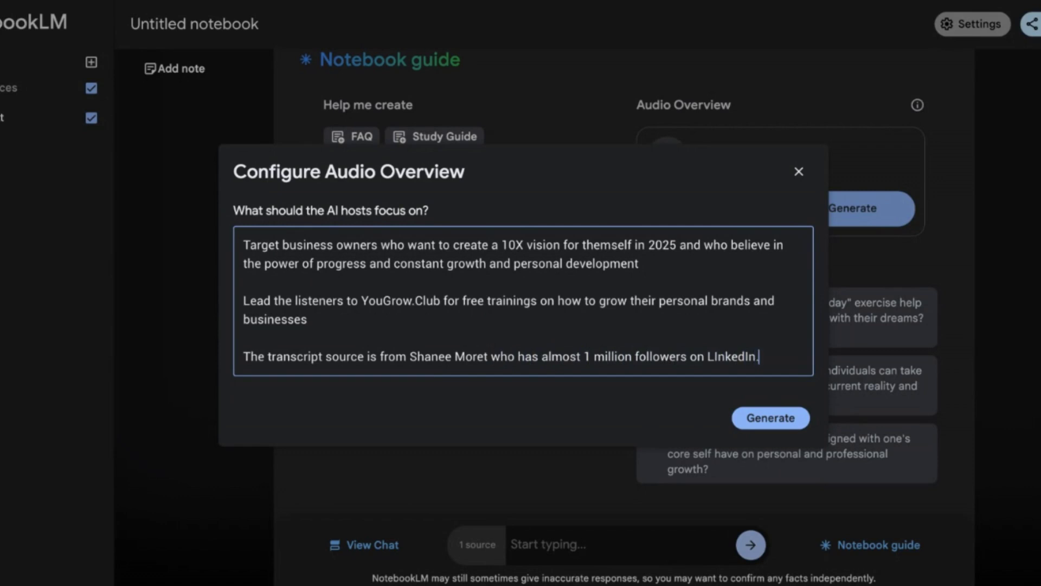
Generate the Audio Overview using the custom focus instructions.
click(776, 425)
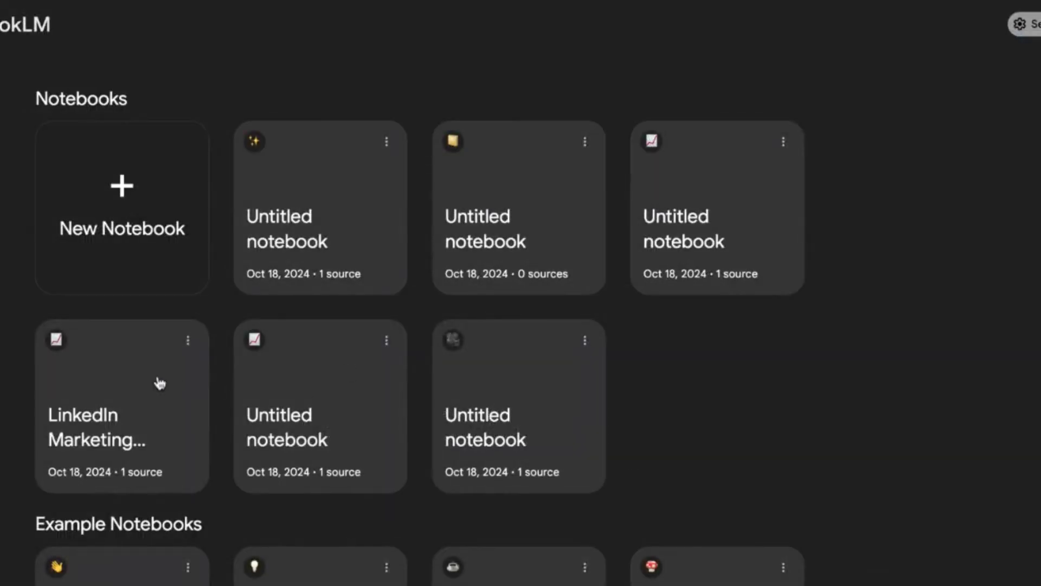
Open the LinkedIn Marketing notebook, view its source guide, then show the Notebook guide.
click(96, 402)
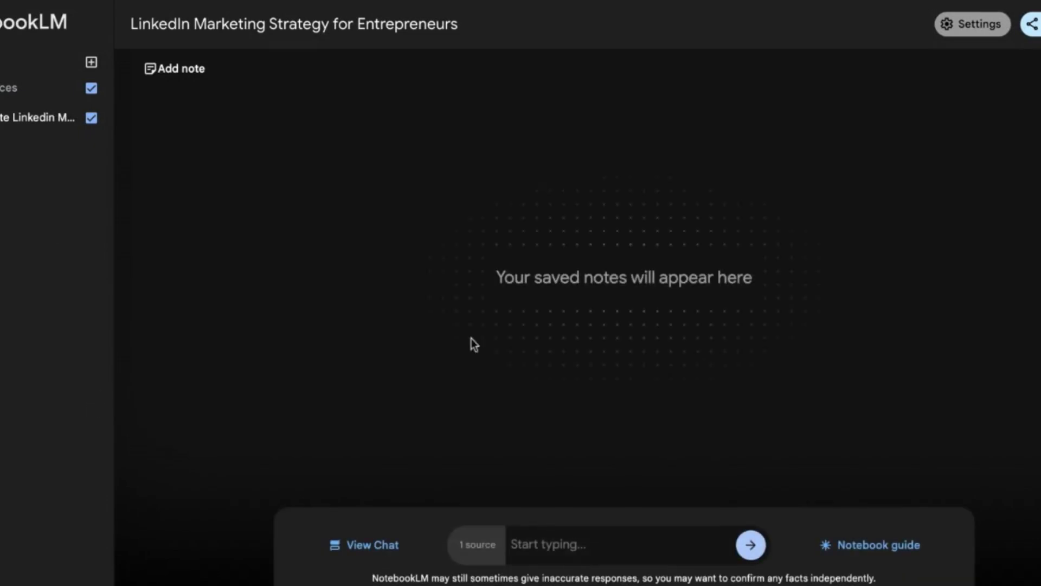
click(54, 120)
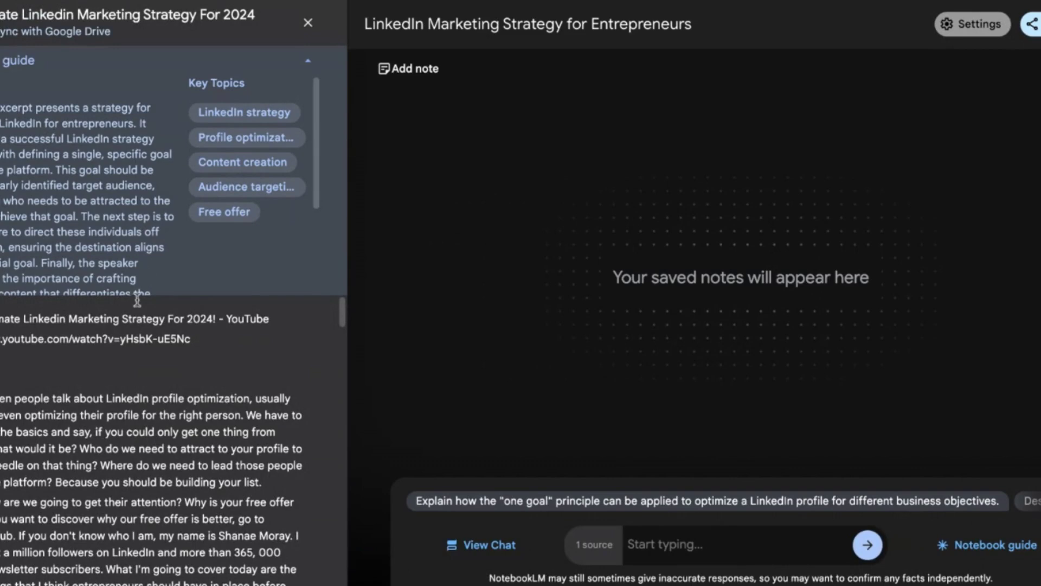
scroll(136, 299, down, 5)
click(996, 545)
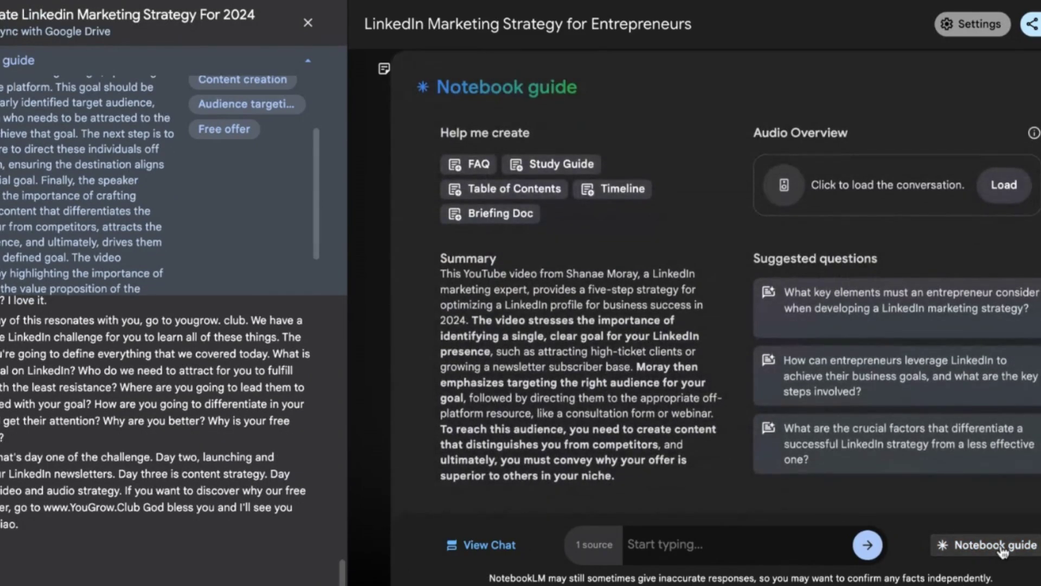
Load the 07:19 Audio Overview conversation and start playing it.
click(1004, 187)
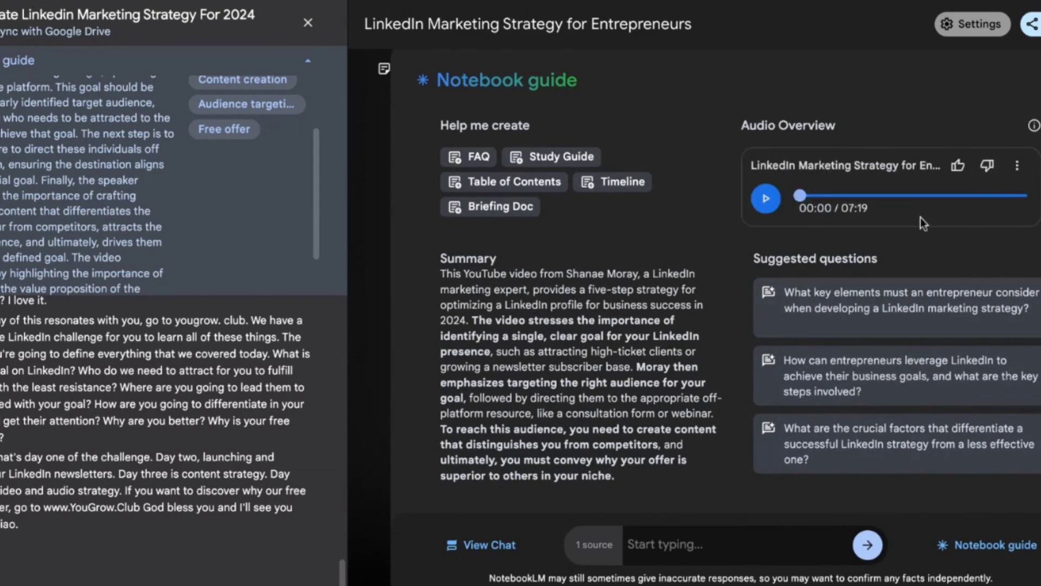
click(769, 202)
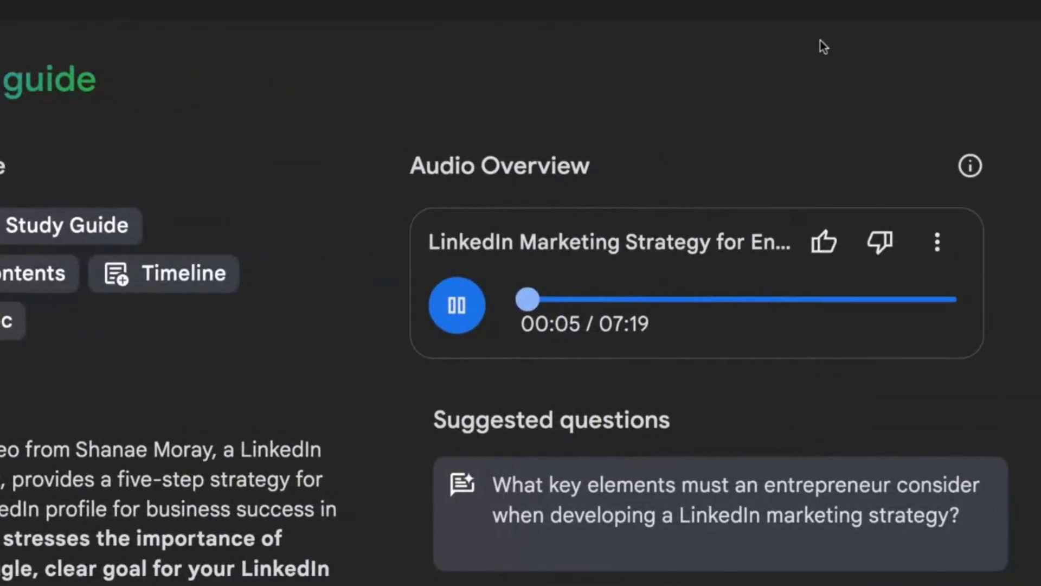
Give the Audio Overview a thumbs-up, then pause playback at 01:02.
click(823, 242)
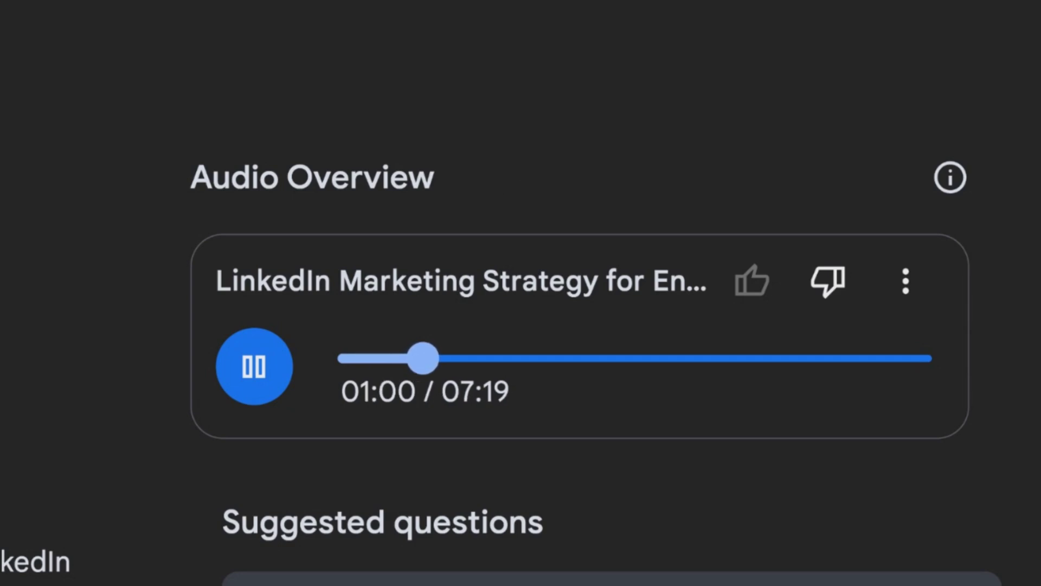
click(245, 365)
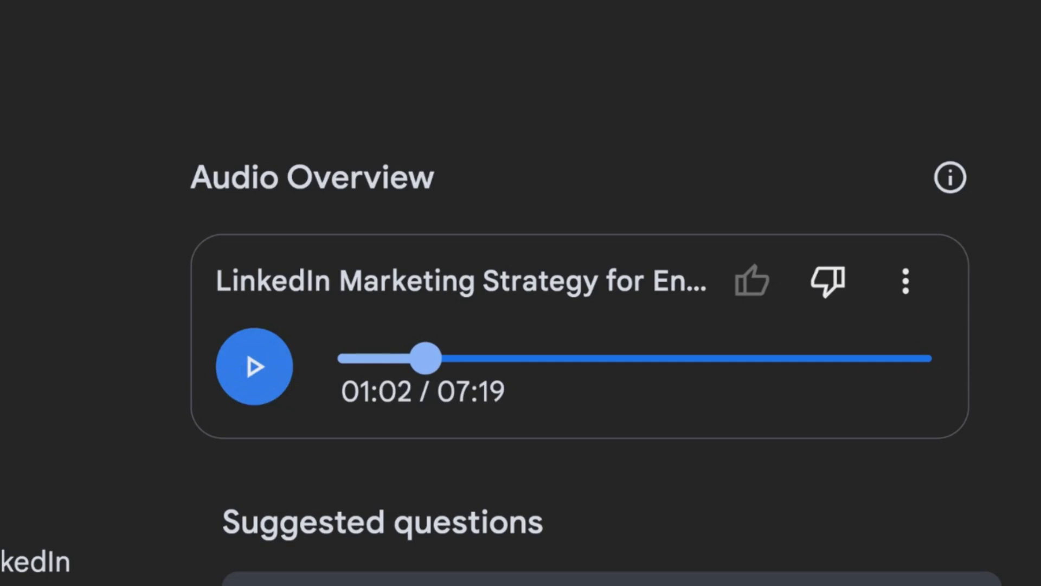